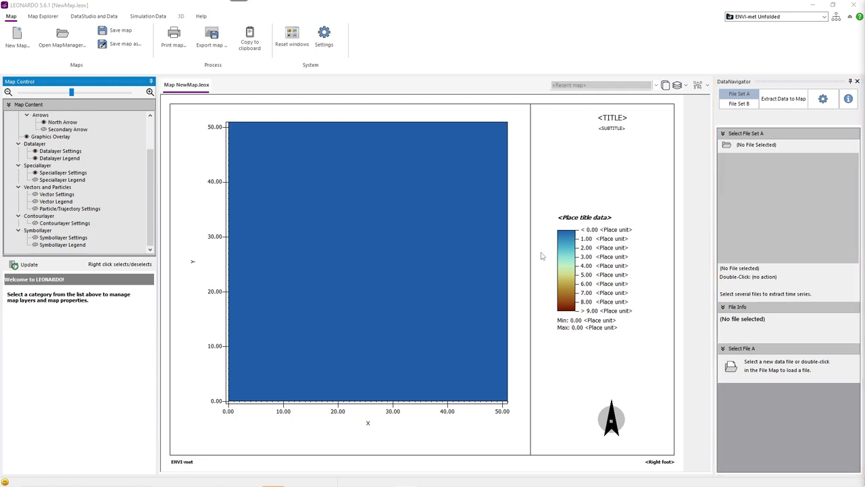
Step: Load Unfolded_AT_2021-07-01_11.00.01.EDX into File Set A
{"action": "left_click", "coordinate": [751, 95]}
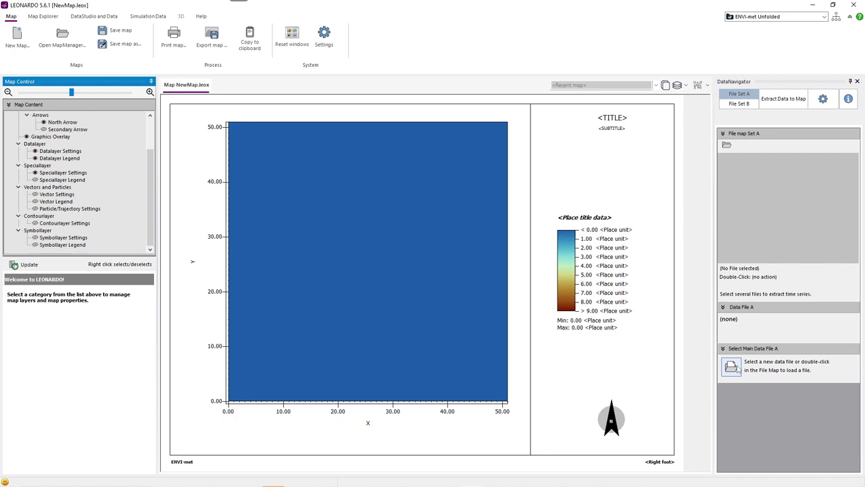
{"action": "left_click", "coordinate": [737, 368]}
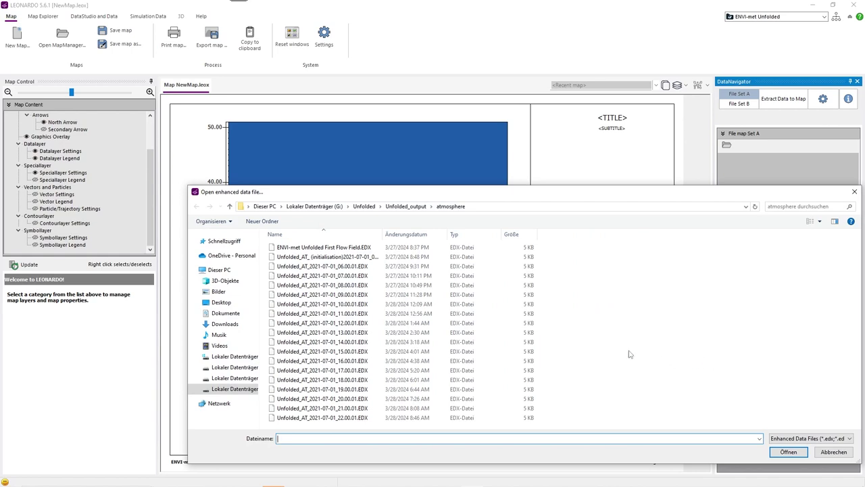
{"action": "left_click", "coordinate": [361, 314]}
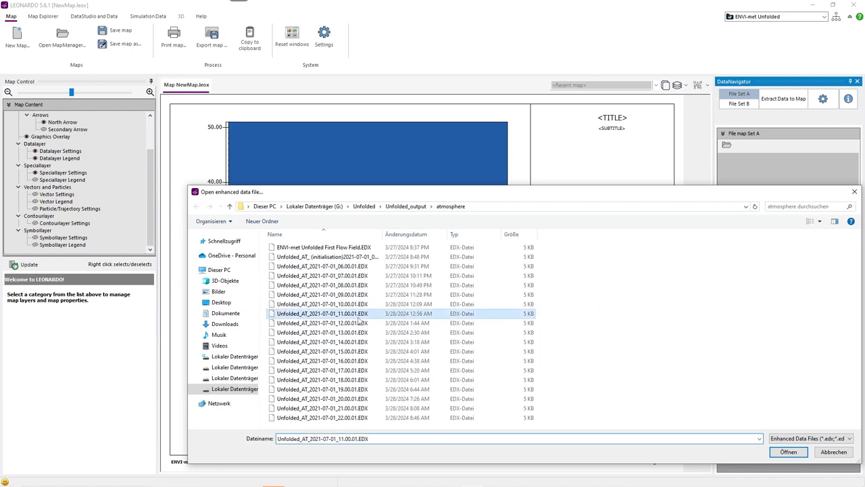
{"action": "left_click", "coordinate": [788, 452]}
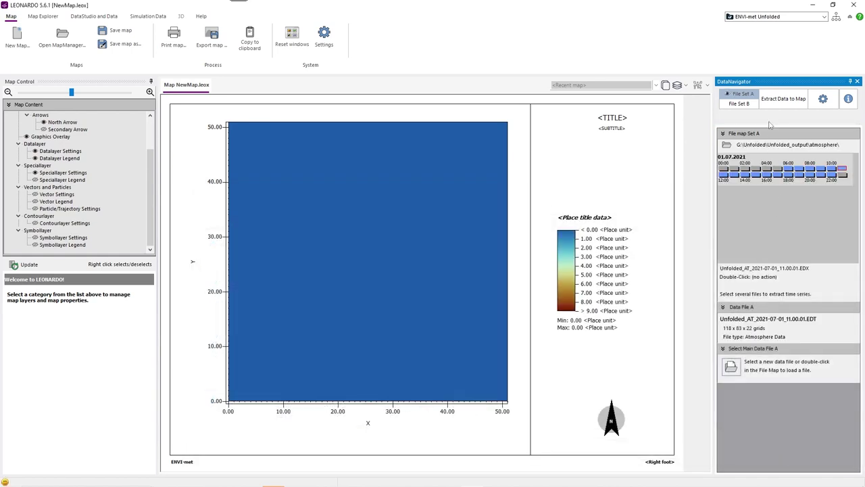
Step: Load Unfolded_AT_2021-07-01_12.00.01.EDX into File Set B
{"action": "left_click", "coordinate": [739, 104]}
{"action": "left_click", "coordinate": [731, 365]}
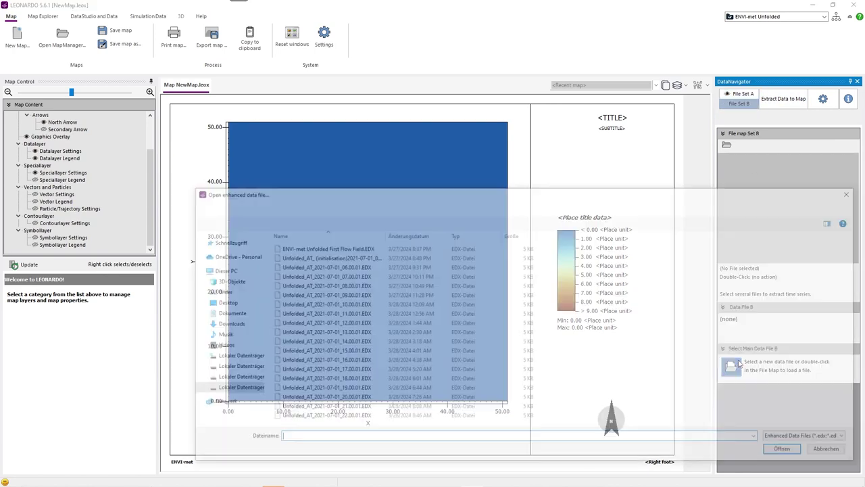
{"action": "left_click", "coordinate": [358, 323]}
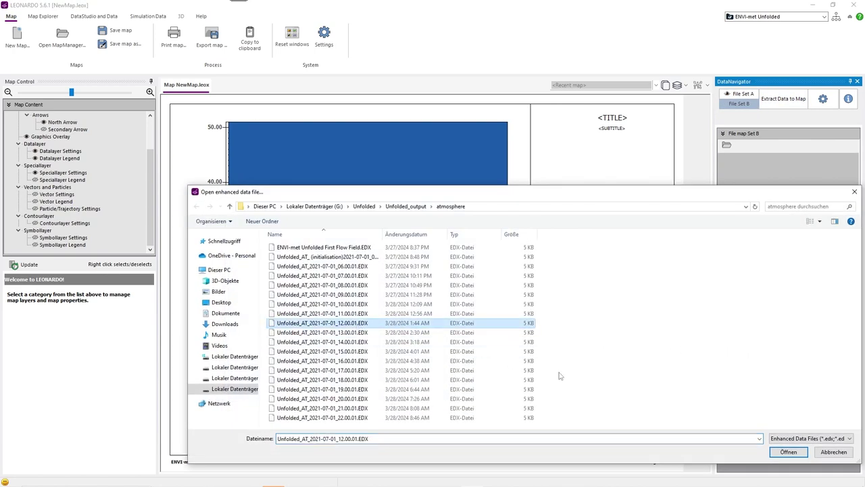
{"action": "left_click", "coordinate": [789, 452]}
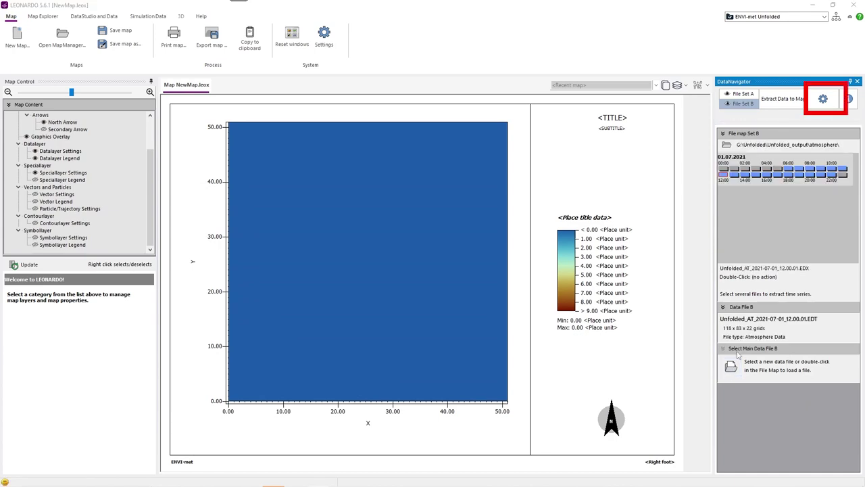
Step: Keep ENVI-met default variable selection on and Set B as the absolute-change comparison reference
{"action": "left_click", "coordinate": [822, 100]}
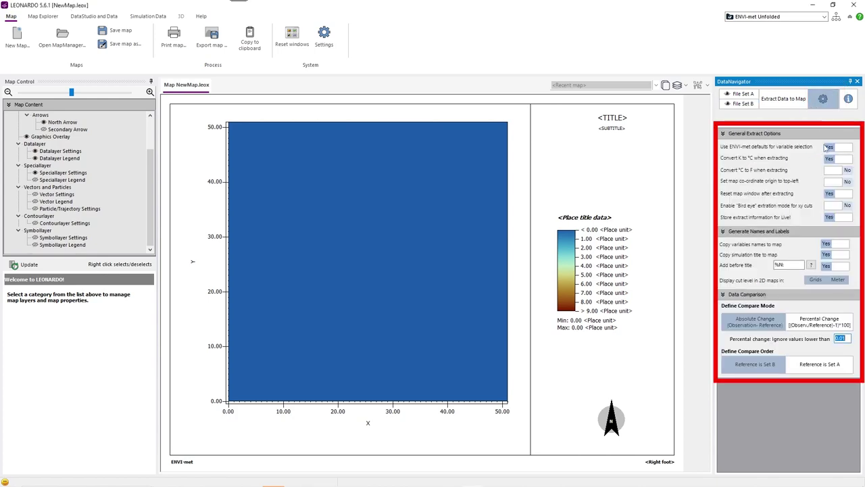
{"action": "left_click", "coordinate": [830, 148]}
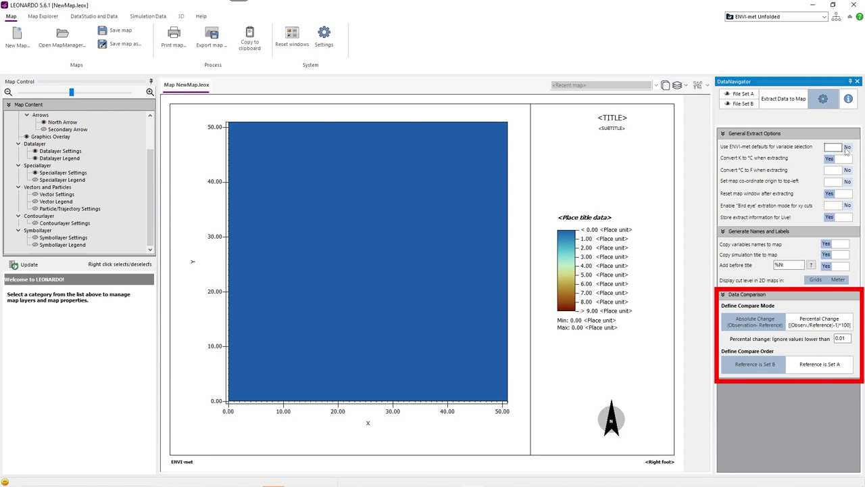
{"action": "left_click", "coordinate": [848, 148]}
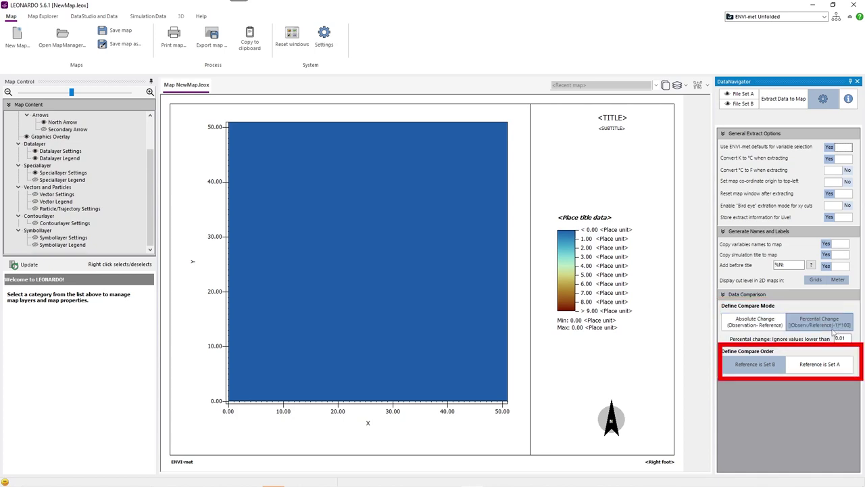
{"action": "left_click", "coordinate": [792, 368]}
{"action": "left_click", "coordinate": [778, 372]}
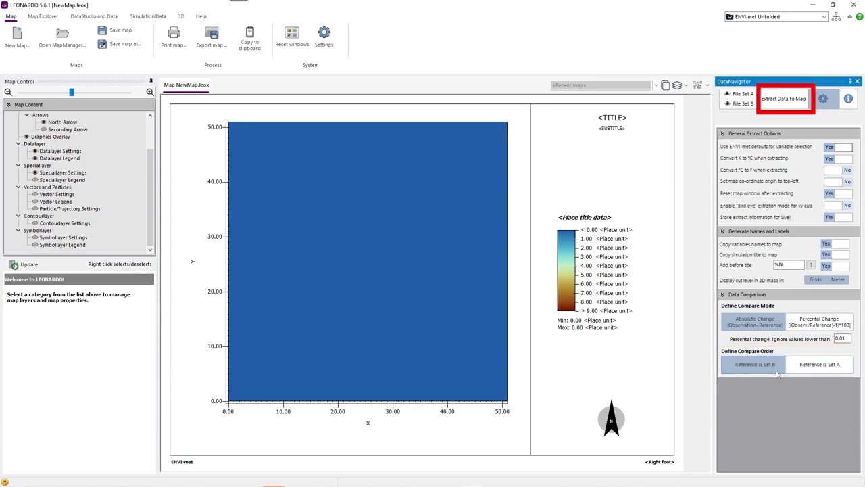
Step: Compare Potential Air Temperature at k=2 as a 2D difference map (−2.31 K to 0.42 K)
{"action": "left_click", "coordinate": [784, 99]}
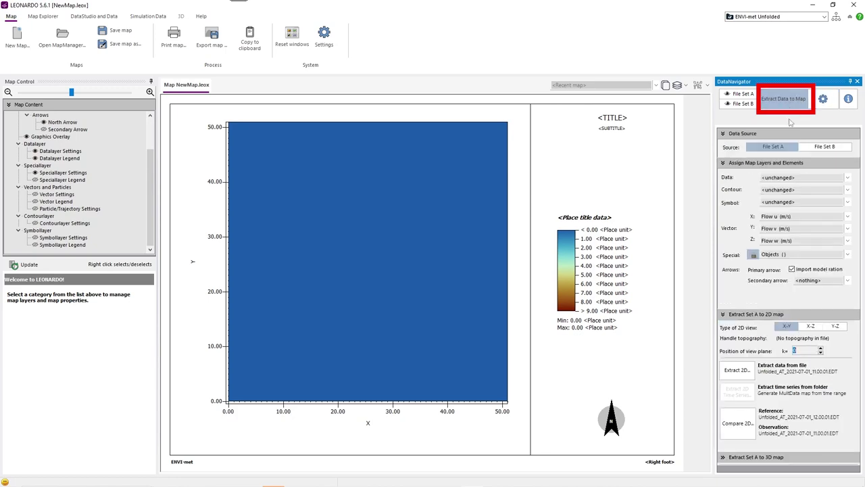
{"action": "left_click", "coordinate": [796, 177]}
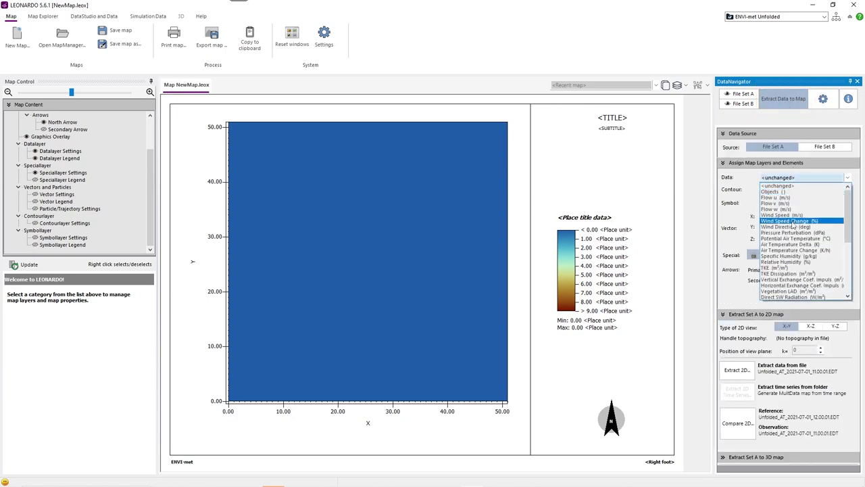
{"action": "left_click", "coordinate": [795, 239]}
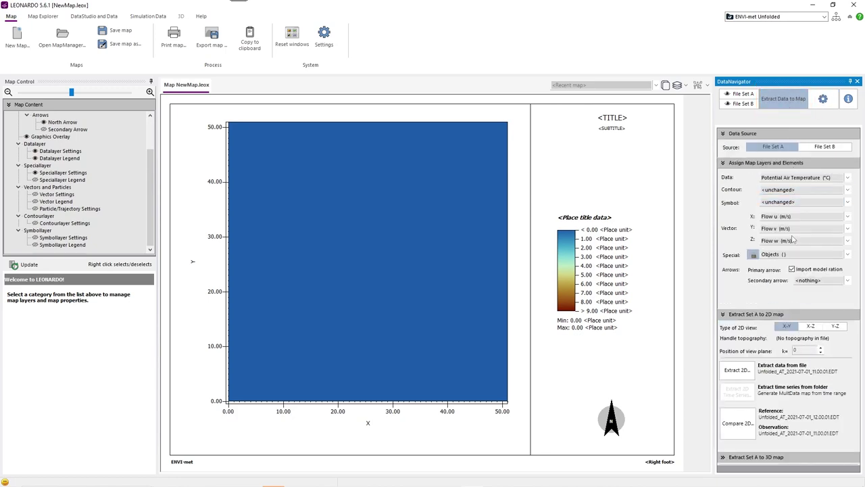
{"action": "left_click", "coordinate": [822, 348]}
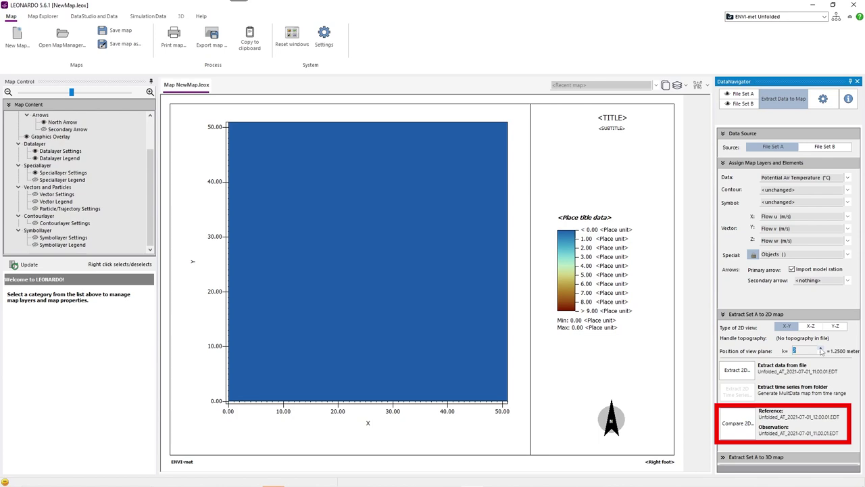
{"action": "left_click", "coordinate": [738, 424]}
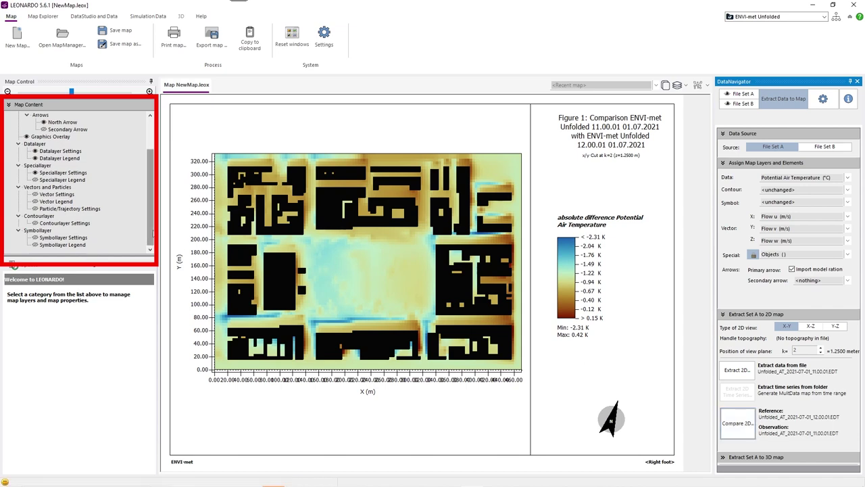
Step: Explore grid cell i=56, j=39 from the map centre's right-click menu
{"action": "left_click_drag", "start_coordinate": [153, 233], "coordinate": [153, 202]}
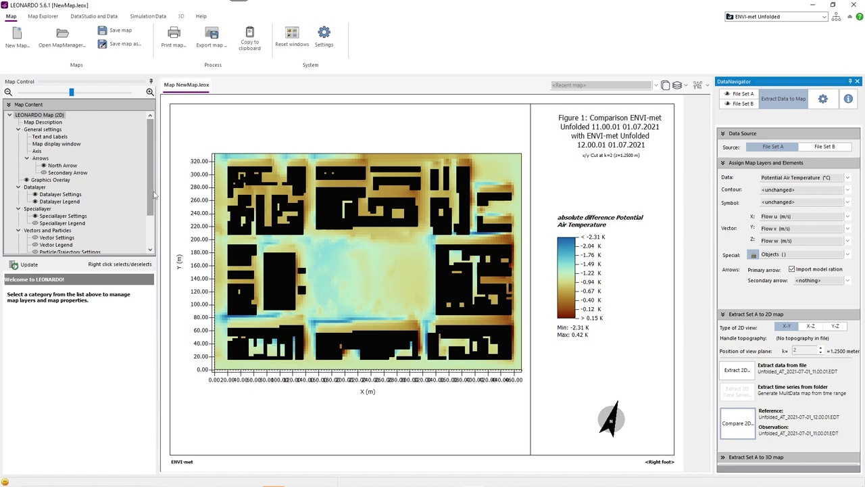
{"action": "right_click", "coordinate": [361, 269]}
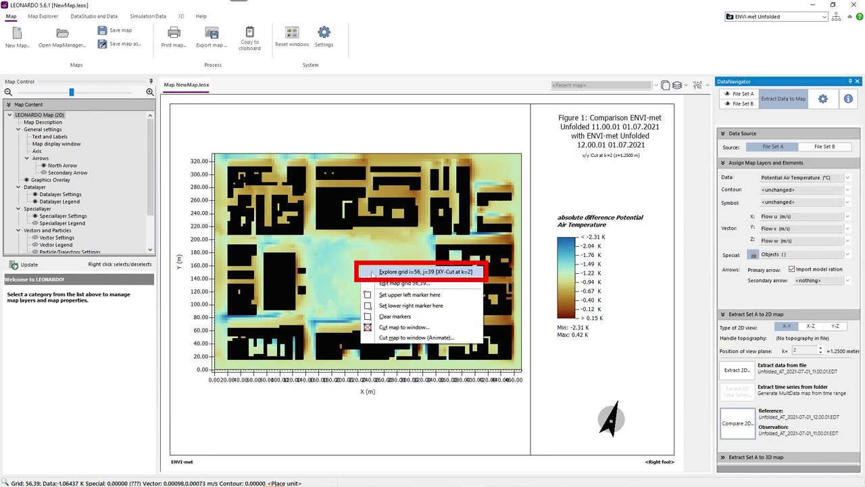
{"action": "left_click", "coordinate": [372, 273]}
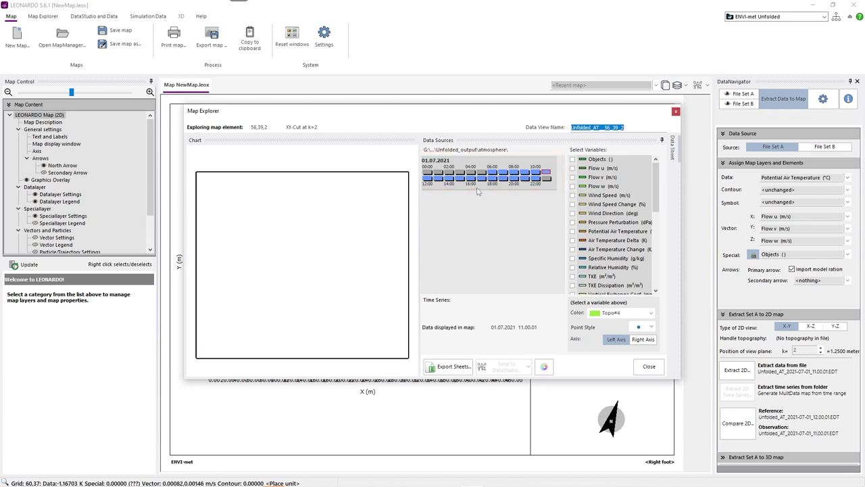
Step: Limit the grid-cell time series to the 06:00–18:00 files
{"action": "right_click", "coordinate": [493, 174]}
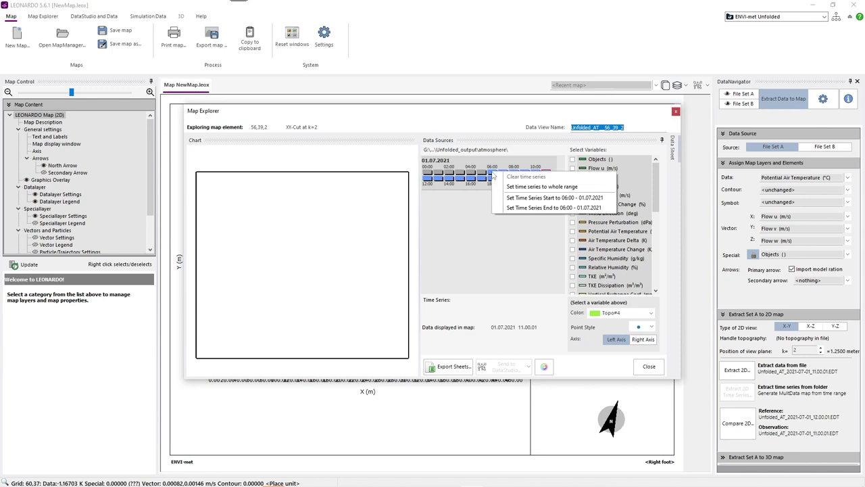
{"action": "left_click", "coordinate": [513, 198]}
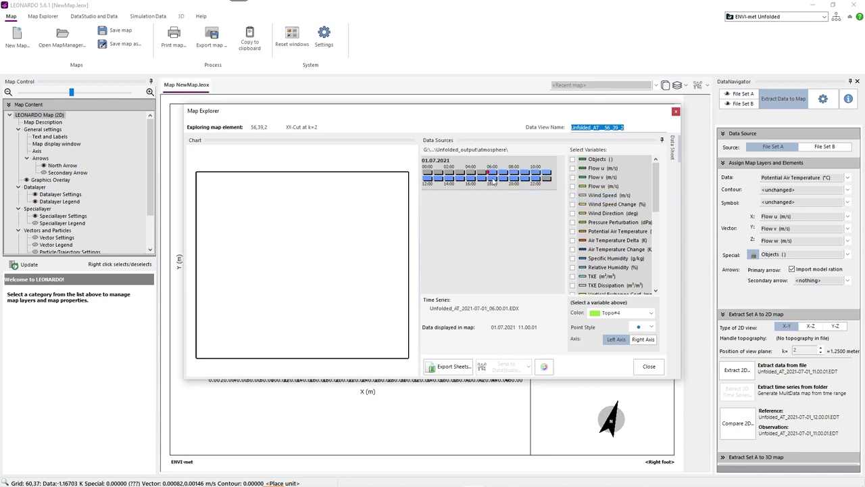
{"action": "right_click", "coordinate": [491, 177]}
{"action": "left_click", "coordinate": [512, 213]}
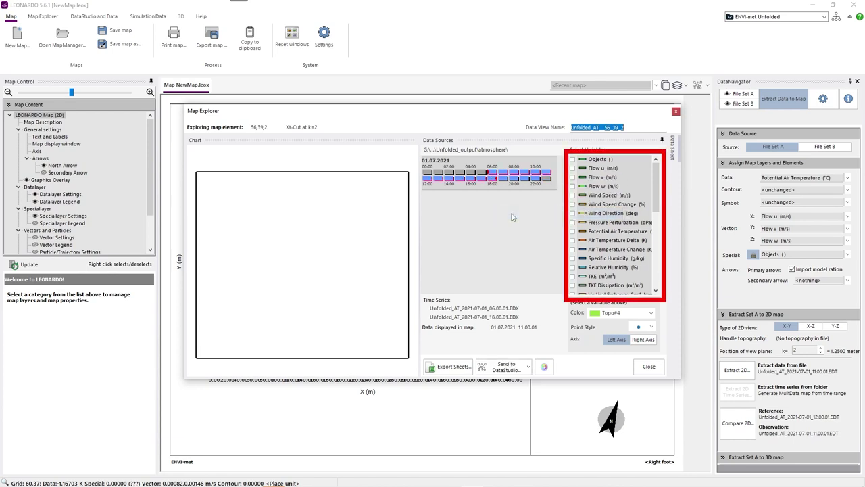
Step: Plot Potential Air Temperature and Air Temperature Delta, the delta as Topo#10 dots on a right axis
{"action": "left_click", "coordinate": [573, 231]}
{"action": "left_click", "coordinate": [572, 240]}
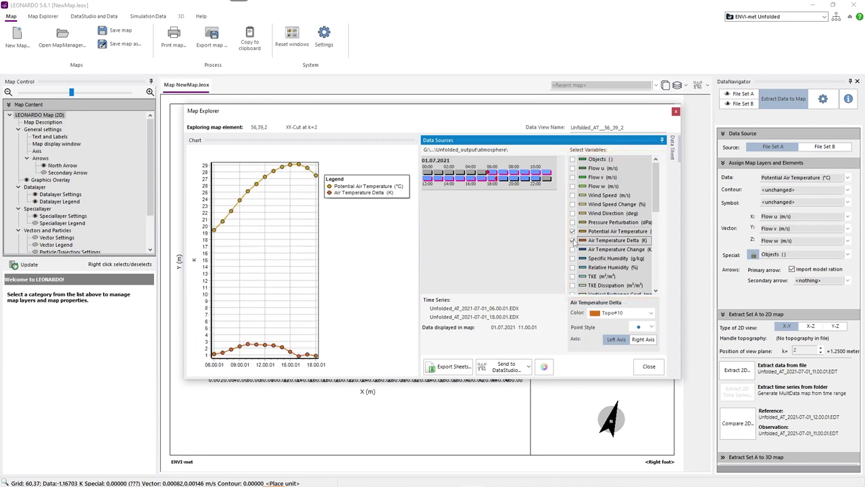
{"action": "left_click", "coordinate": [633, 313]}
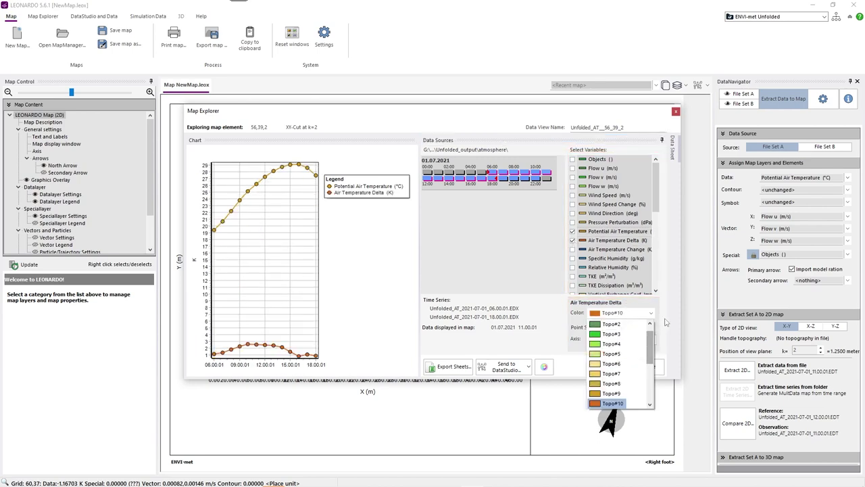
{"action": "left_click", "coordinate": [666, 322]}
{"action": "left_click", "coordinate": [652, 329]}
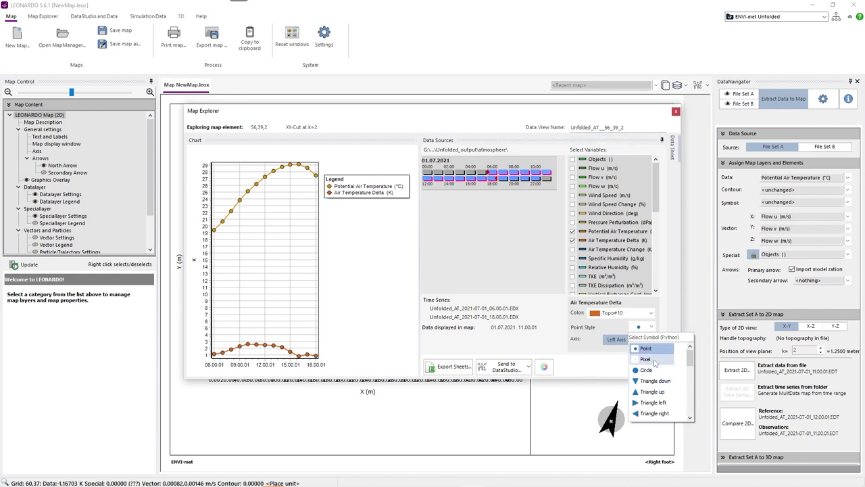
{"action": "left_click", "coordinate": [667, 327]}
{"action": "left_click", "coordinate": [644, 340]}
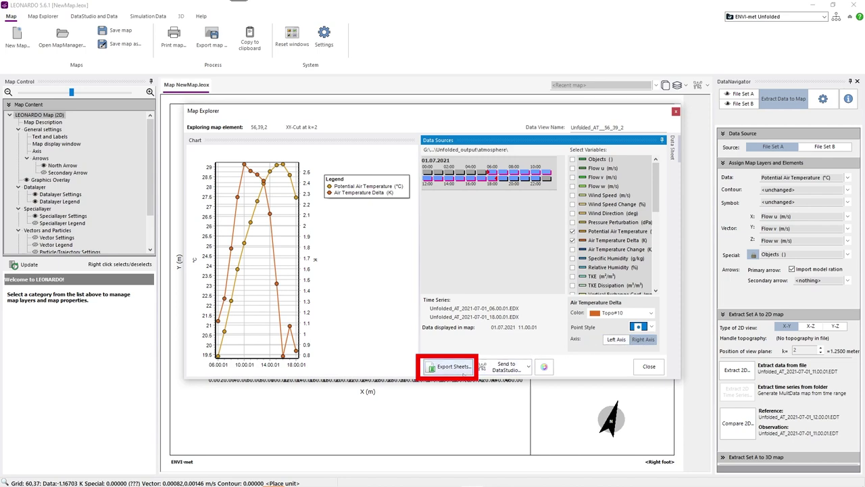
Step: Close Map Explorer and extract the 11.00.01 Set A data as a 3D map
{"action": "left_click", "coordinate": [639, 370]}
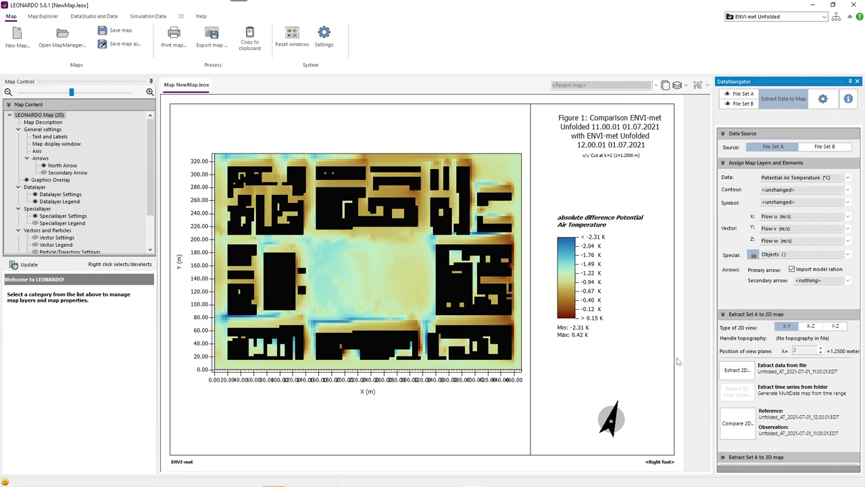
{"action": "left_click", "coordinate": [725, 316]}
{"action": "left_click", "coordinate": [723, 327]}
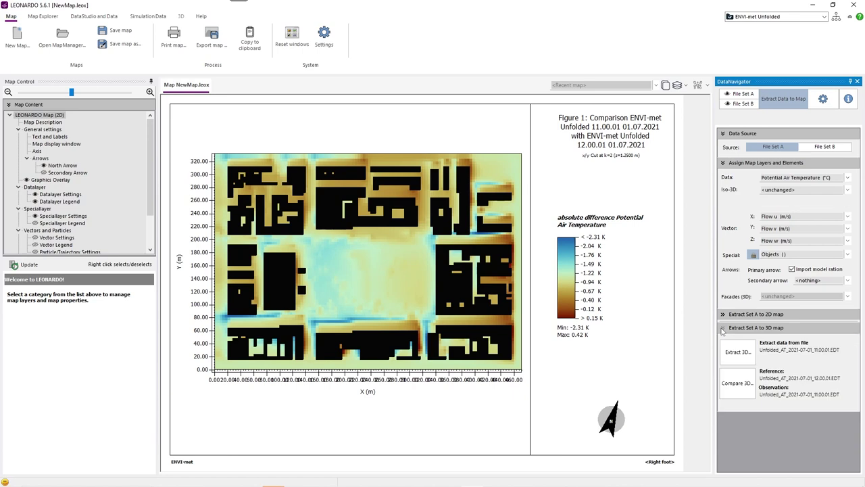
{"action": "left_click", "coordinate": [739, 354]}
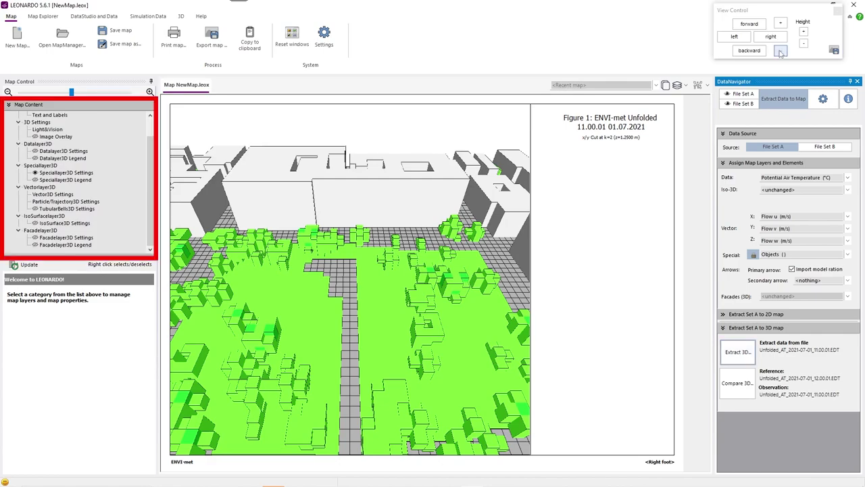
Step: Pull the 3D view back to show more buildings and switch on the Datalayer3D layer
{"action": "left_click", "coordinate": [781, 51]}
{"action": "left_click", "coordinate": [781, 52]}
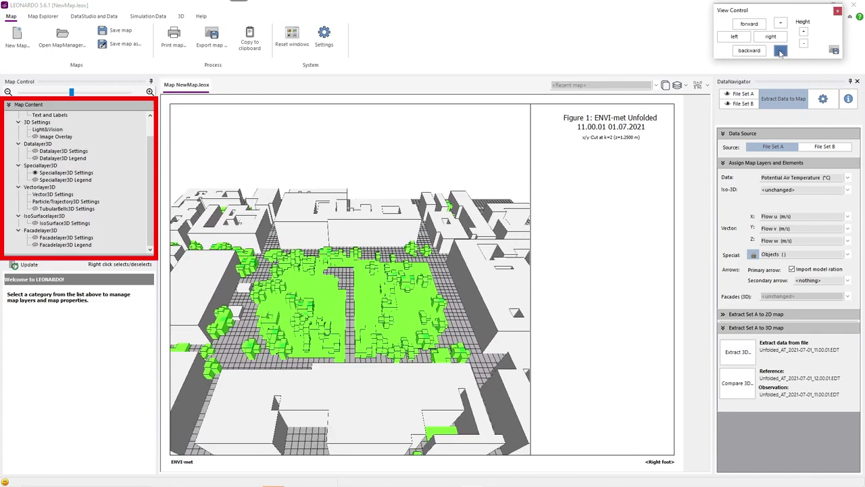
{"action": "left_click", "coordinate": [736, 37]}
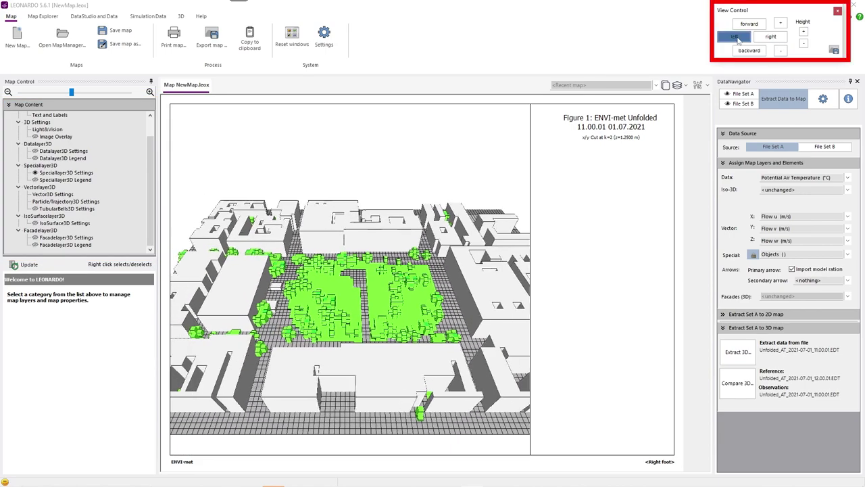
{"action": "left_click", "coordinate": [771, 38]}
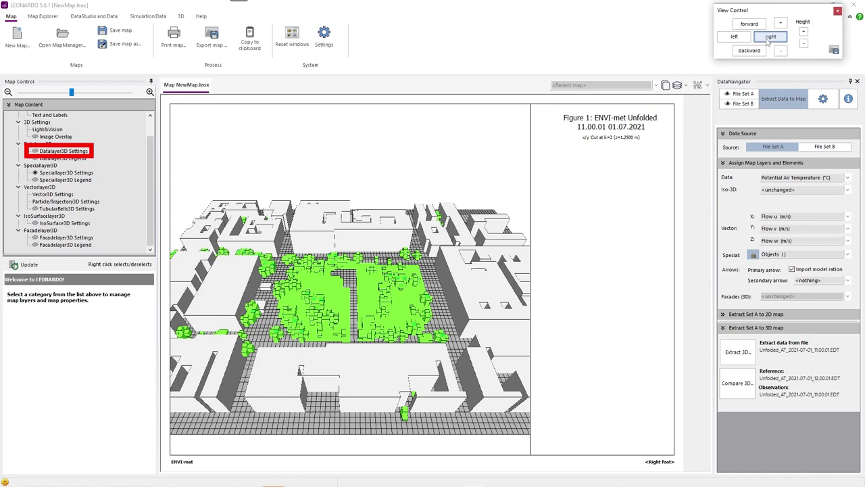
{"action": "left_click", "coordinate": [42, 153]}
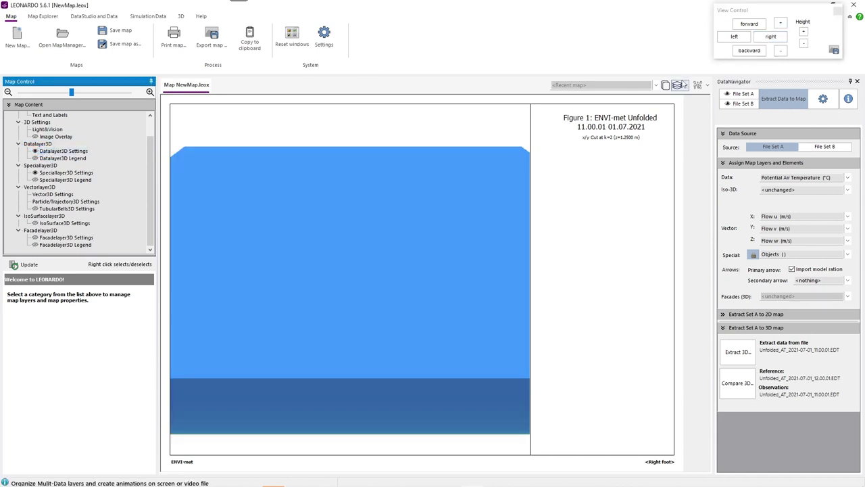
Step: Filter the 3D data layer by location, limiting the Z-axis to level 5
{"action": "left_click", "coordinate": [780, 51]}
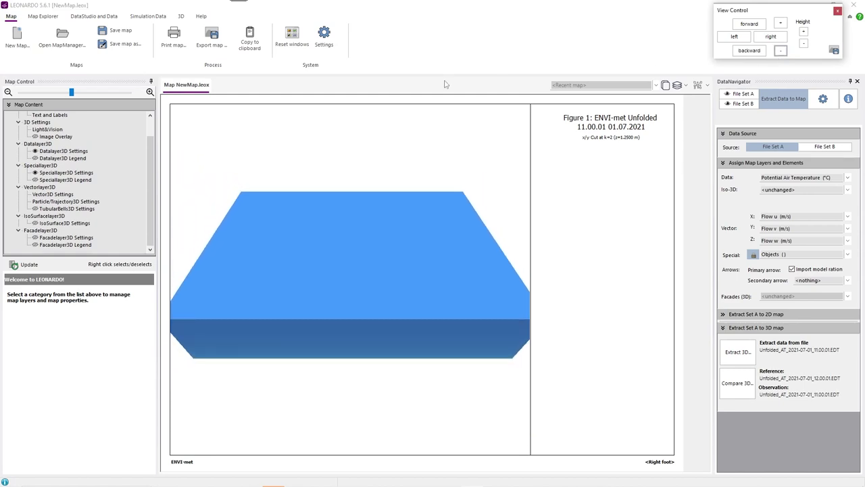
{"action": "left_click", "coordinate": [78, 152]}
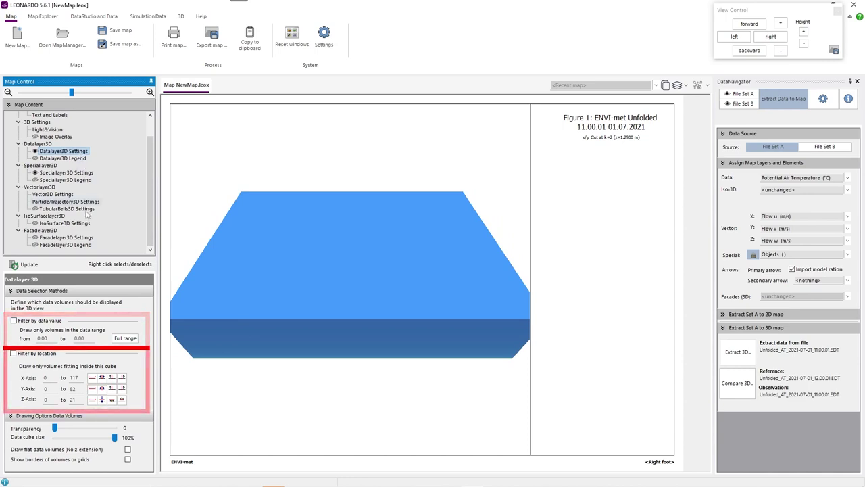
{"action": "left_click", "coordinate": [44, 356]}
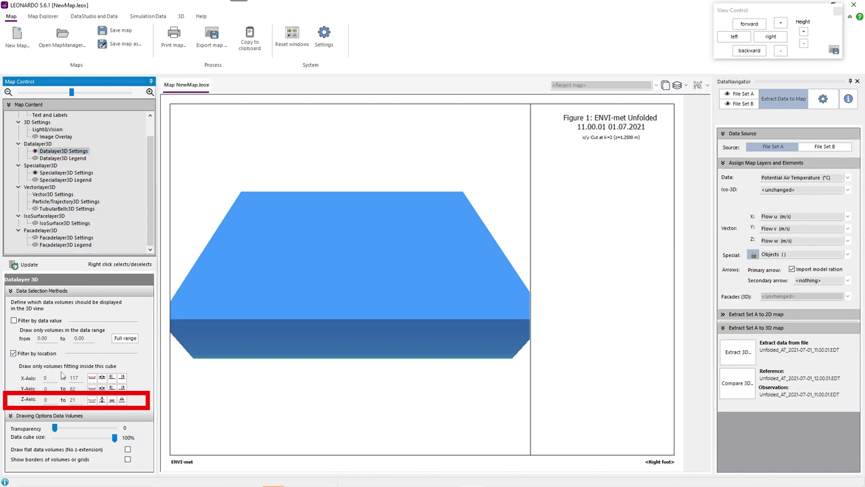
{"action": "double_click", "coordinate": [73, 399]}
{"action": "type", "text": "5"}
{"action": "left_click", "coordinate": [27, 264]}
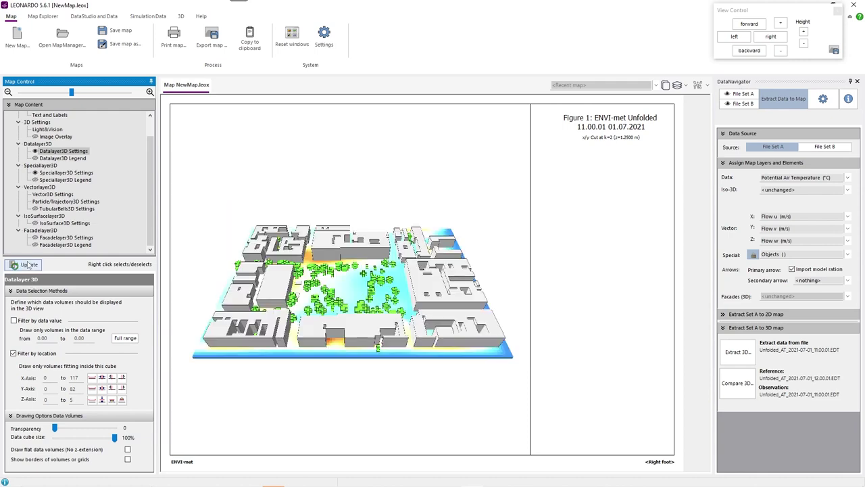
Step: Draw the data cubes at transparency 49 and 71% size
{"action": "left_click", "coordinate": [781, 23]}
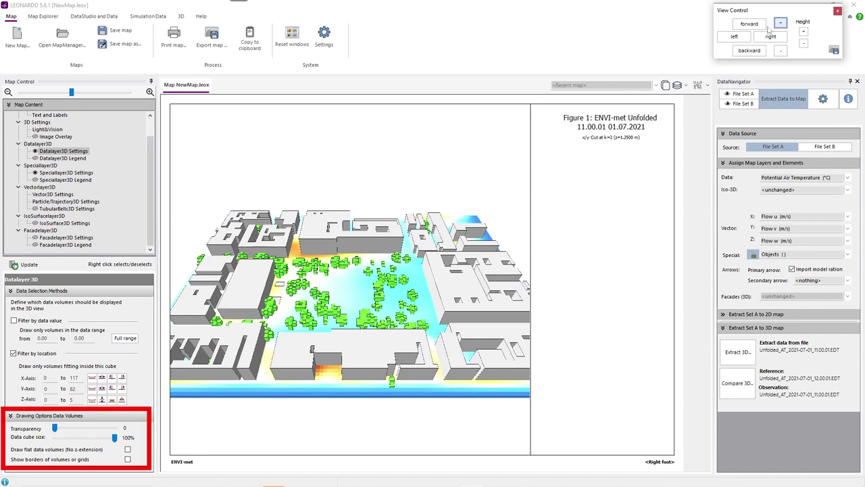
{"action": "left_click_drag", "start_coordinate": [54, 428], "coordinate": [97, 438]}
{"action": "left_click", "coordinate": [21, 266]}
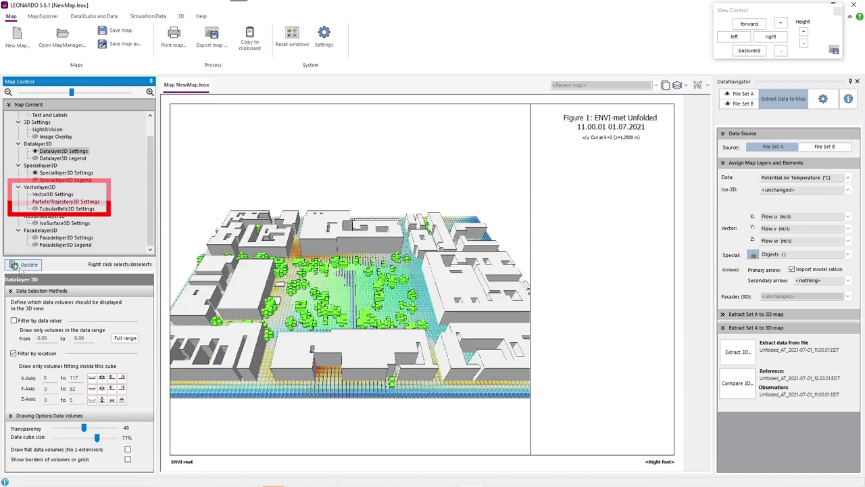
Step: Play the Particle/Trajectory3D wind animation over the city and raise the camera height
{"action": "left_click", "coordinate": [40, 209]}
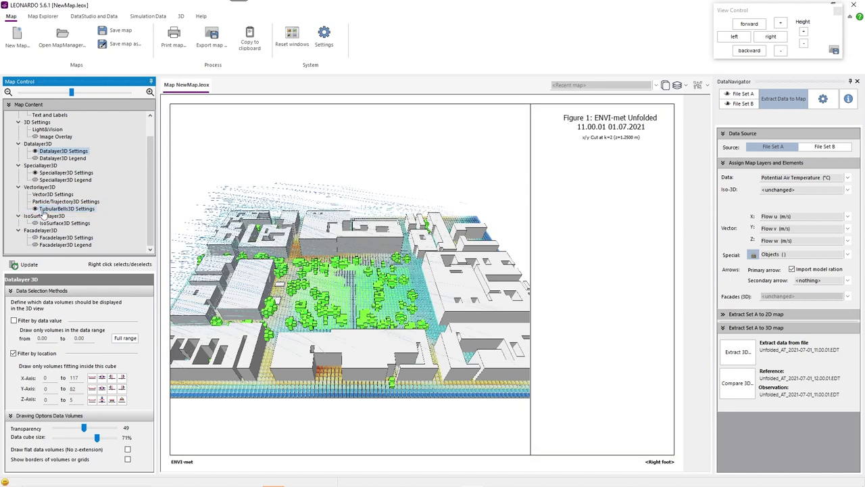
{"action": "right_click", "coordinate": [42, 210]}
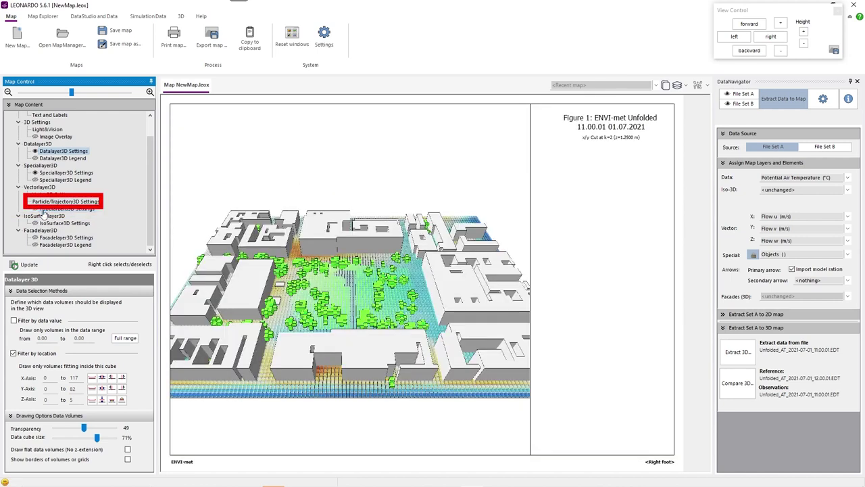
{"action": "left_click", "coordinate": [43, 203]}
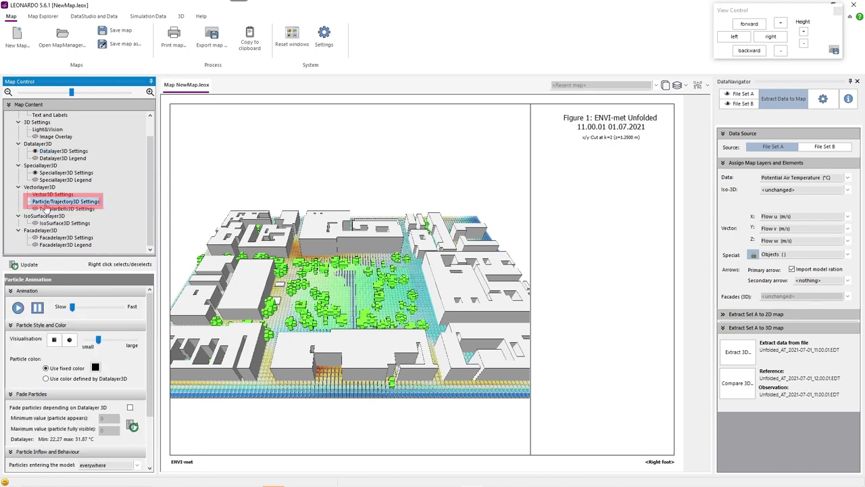
{"action": "left_click", "coordinate": [17, 307]}
{"action": "left_click", "coordinate": [781, 24]}
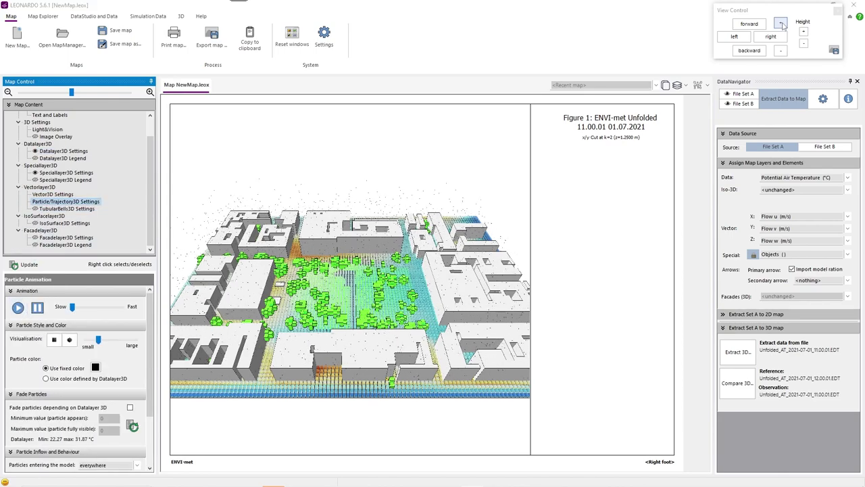